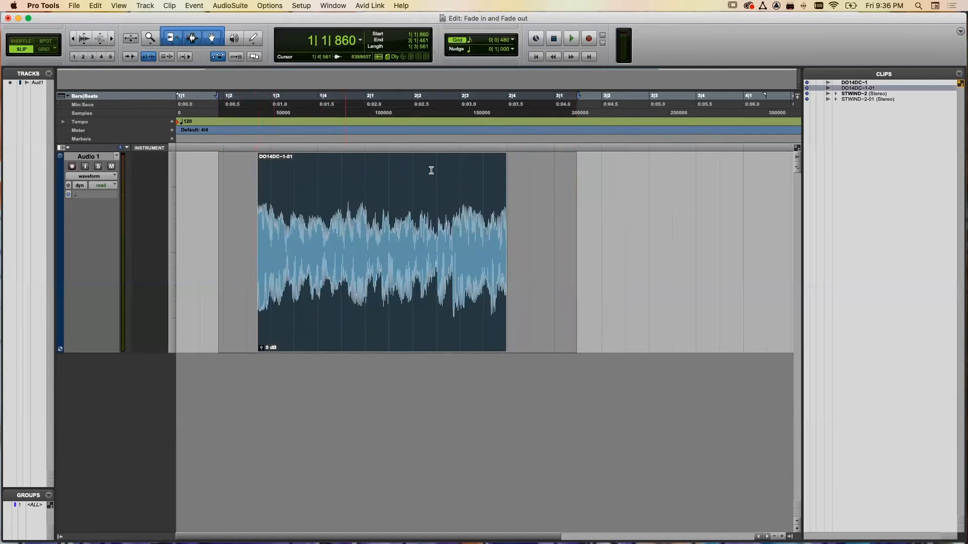
- Enable loop playback and audition the selected range around the DO14DC-1-01 clip
left_click(573, 39)
right_click(573, 38)
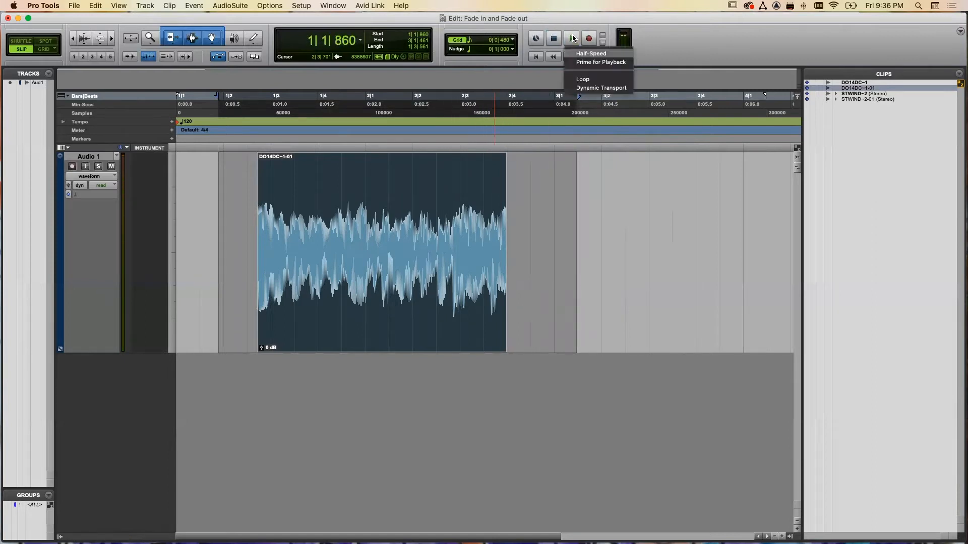
left_click(582, 80)
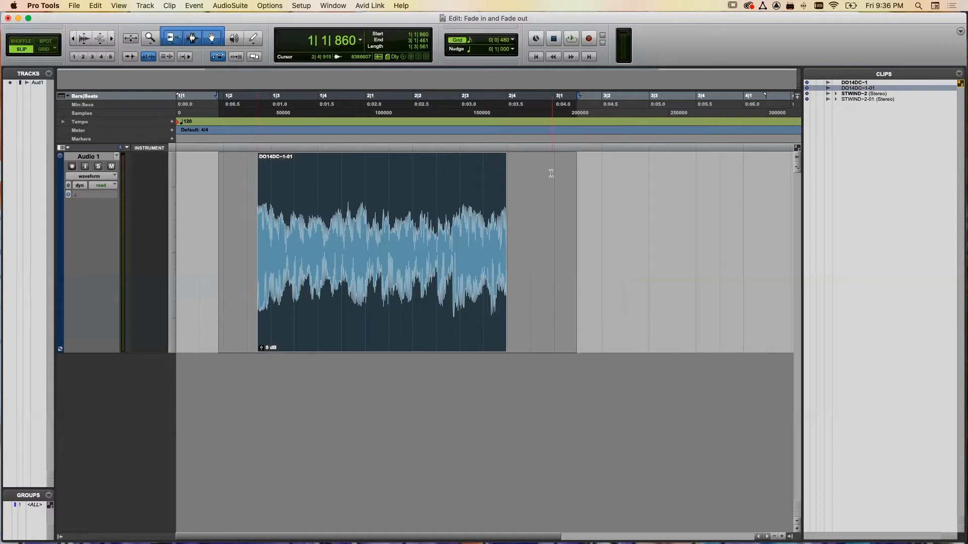
left_click(569, 39)
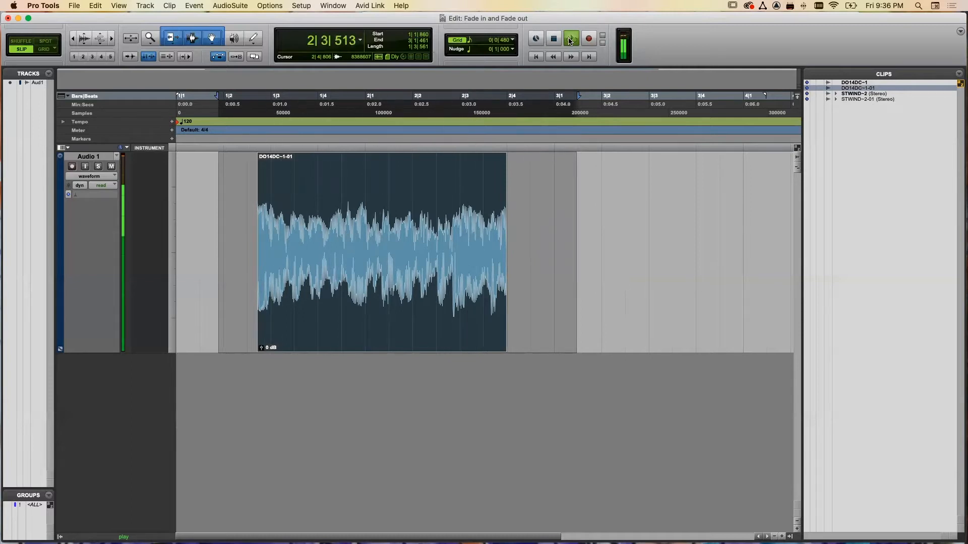
left_click(554, 39)
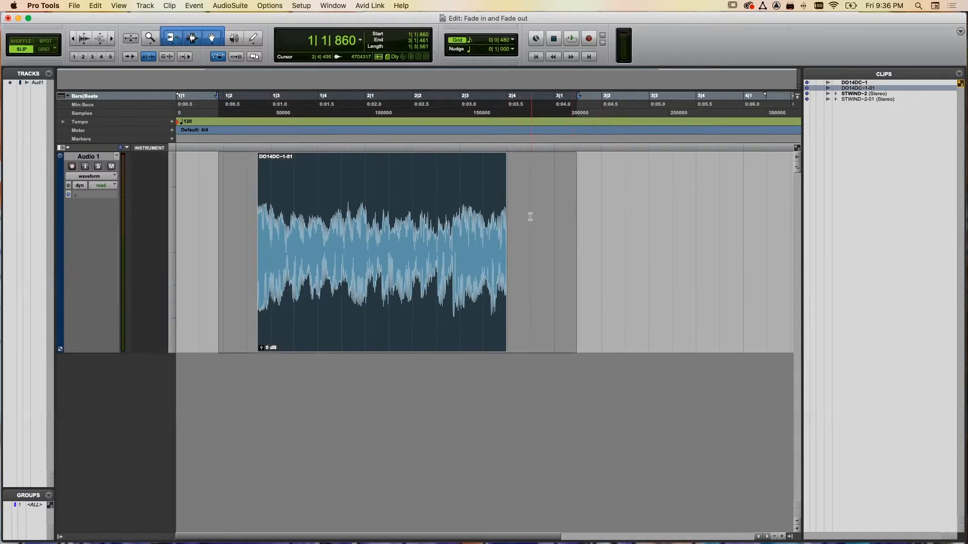
- Trim the start of the DO14DC-1-01 clip to the waveform's zero crossing at about 1|2|693
left_click(575, 214)
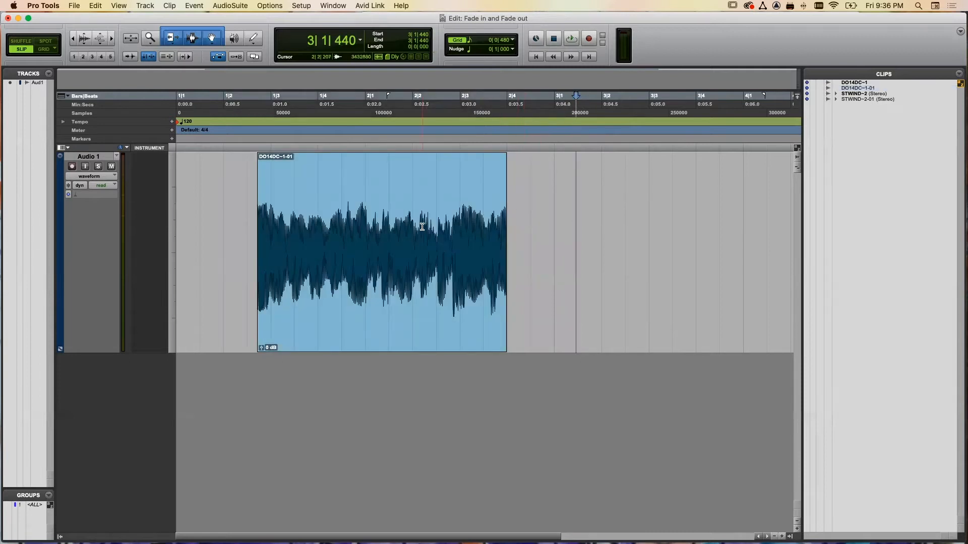
key("super+bracketright")
key("super+bracketright")
key("super+bracketright")
key("super+bracketright")
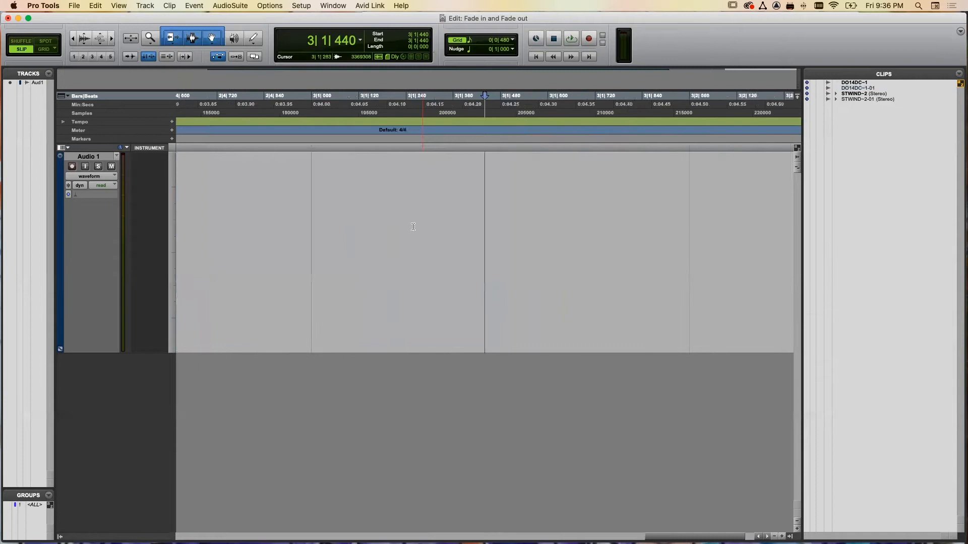
scroll(413, 227, "left", 15)
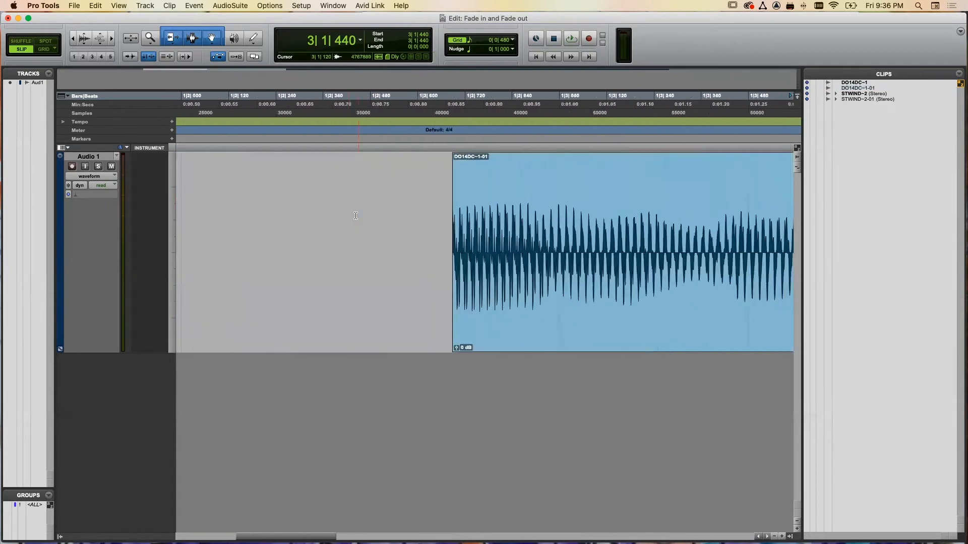
scroll(355, 216, "right", 2)
scroll(355, 216, "right", 4)
key("super+bracketright")
key("super+bracketright")
key("super+bracketright")
scroll(355, 215, "left", 15)
scroll(356, 216, "right", 3)
scroll(356, 215, "right", 1)
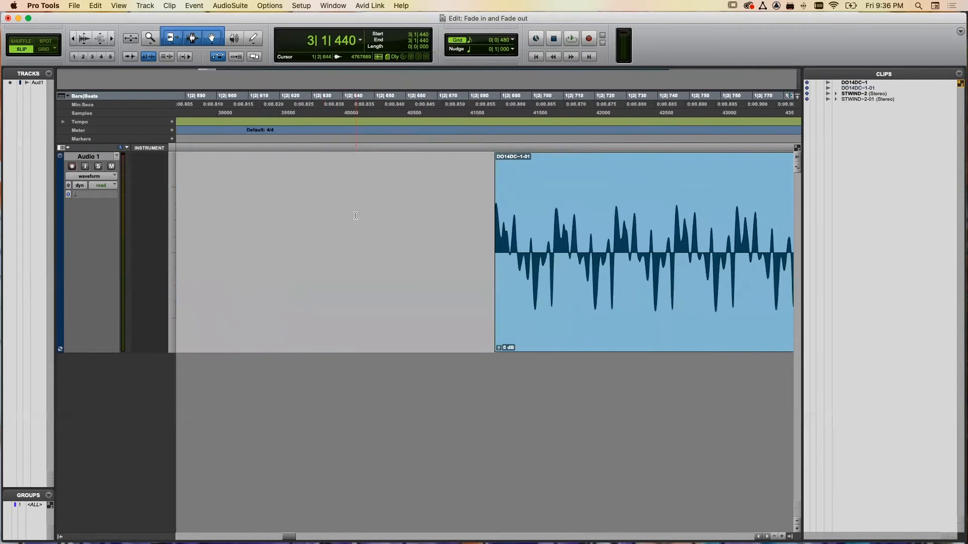
key("super+bracketright")
key("super+bracketright")
key("super+bracketright")
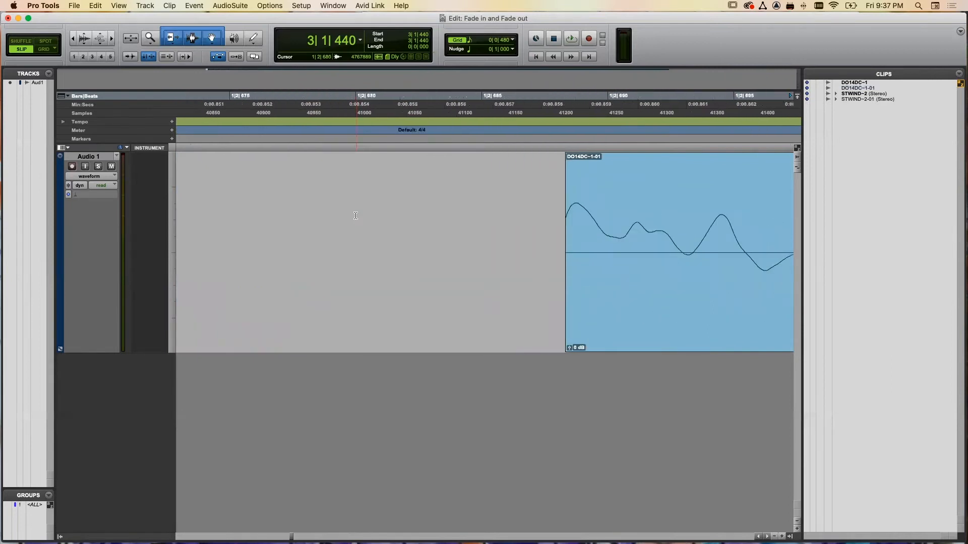
scroll(416, 261, "right", 10)
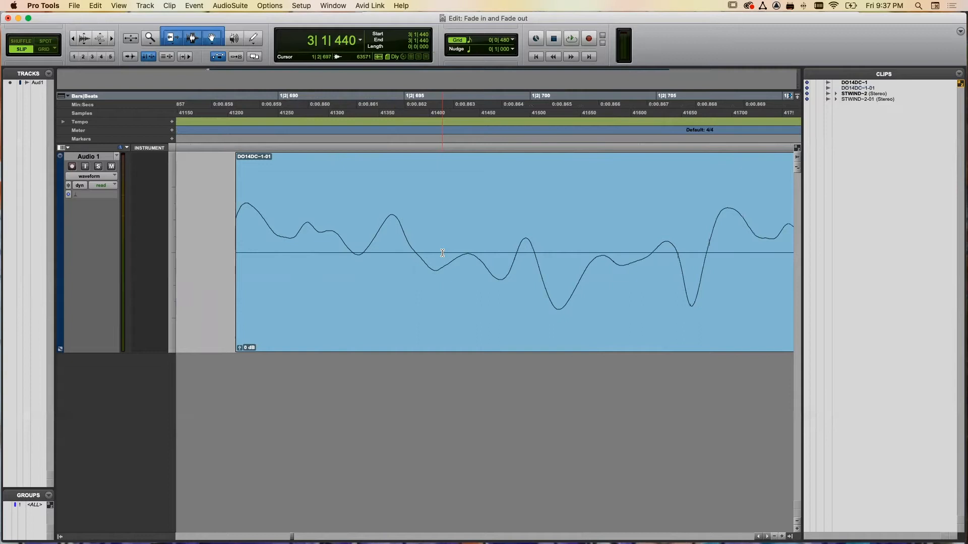
left_click_drag(236, 271, 352, 272)
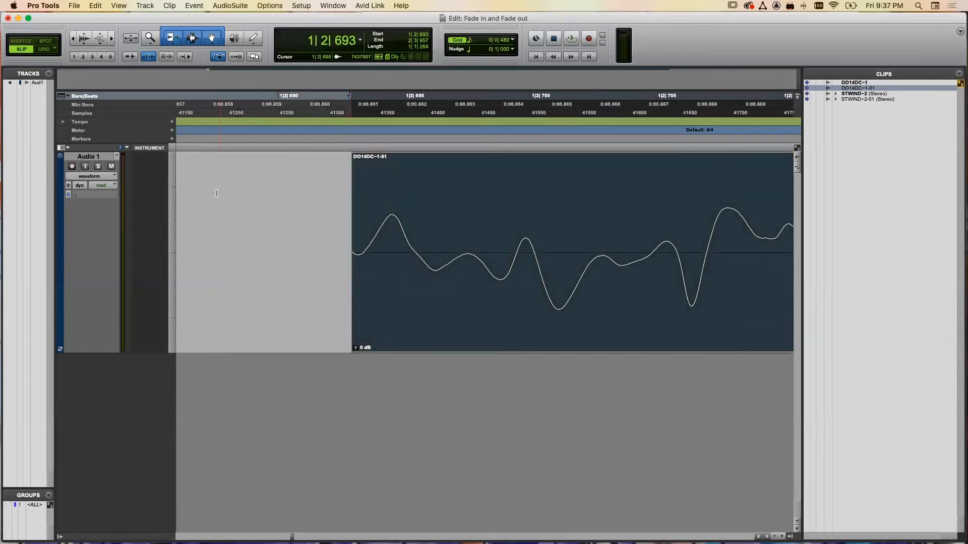
- Audition the trimmed clip from just before its start, playing from 1|1|328 with the whole clip in view
left_click(202, 129)
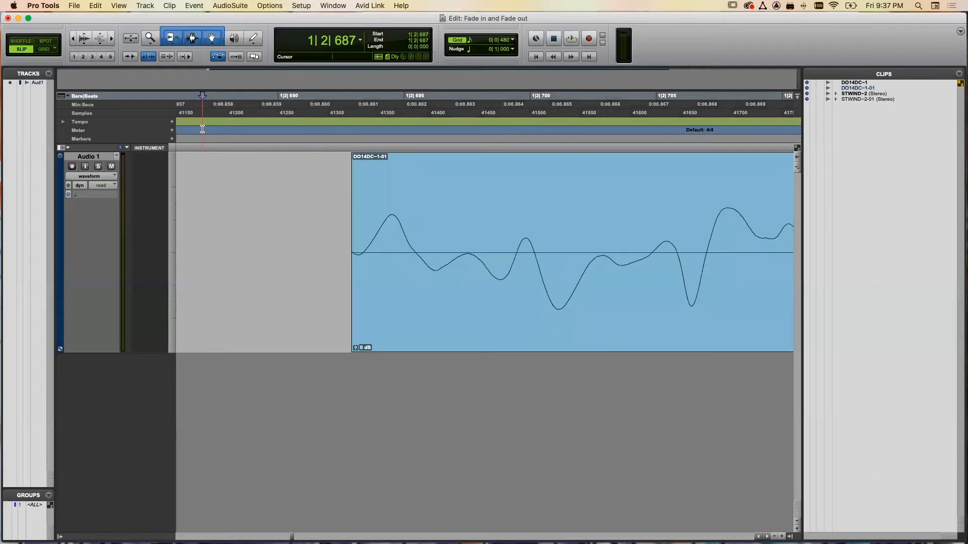
key("space")
key("space")
key("super+[")
key("super+[")
key("super+[")
key("super+[")
key("super+[")
key("super+[")
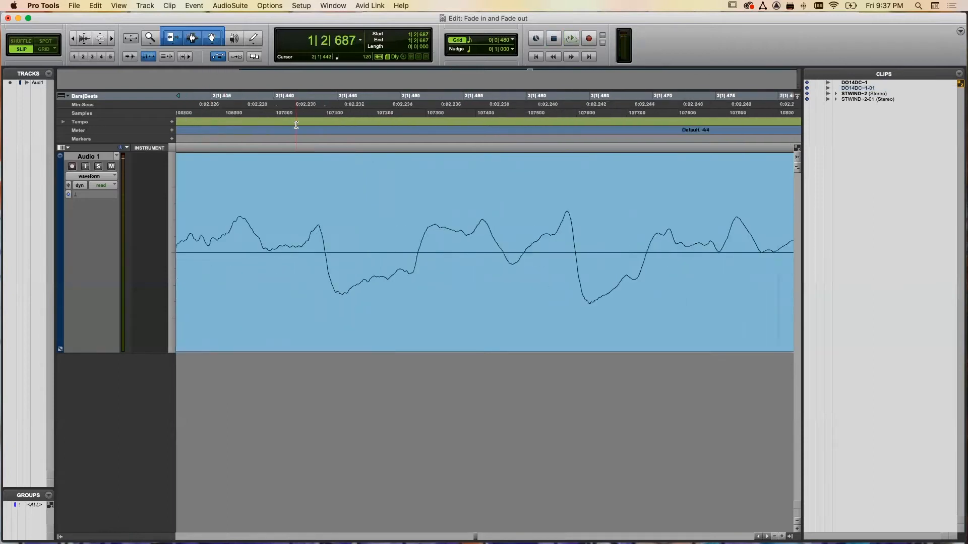
key("super+[")
key("super+[")
key("super+[")
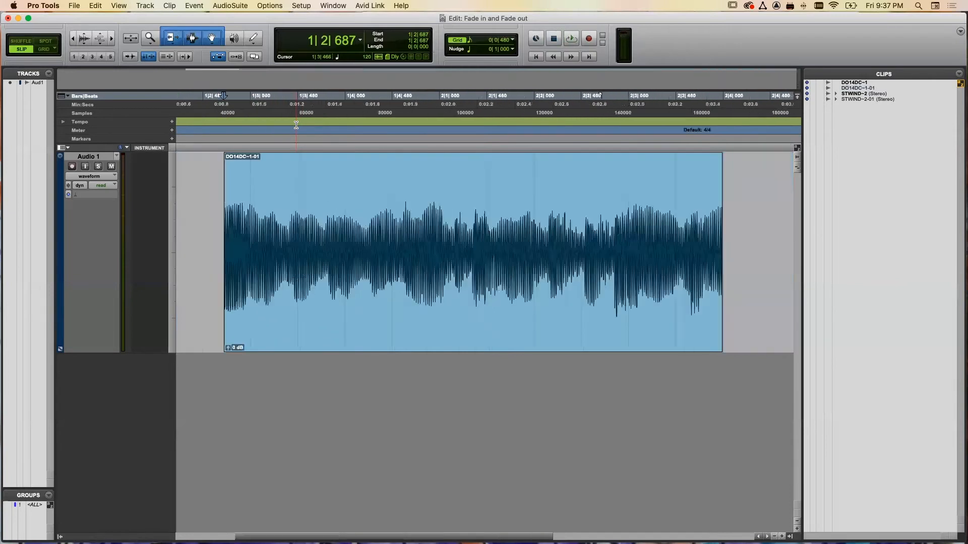
left_click(192, 166)
key("space")
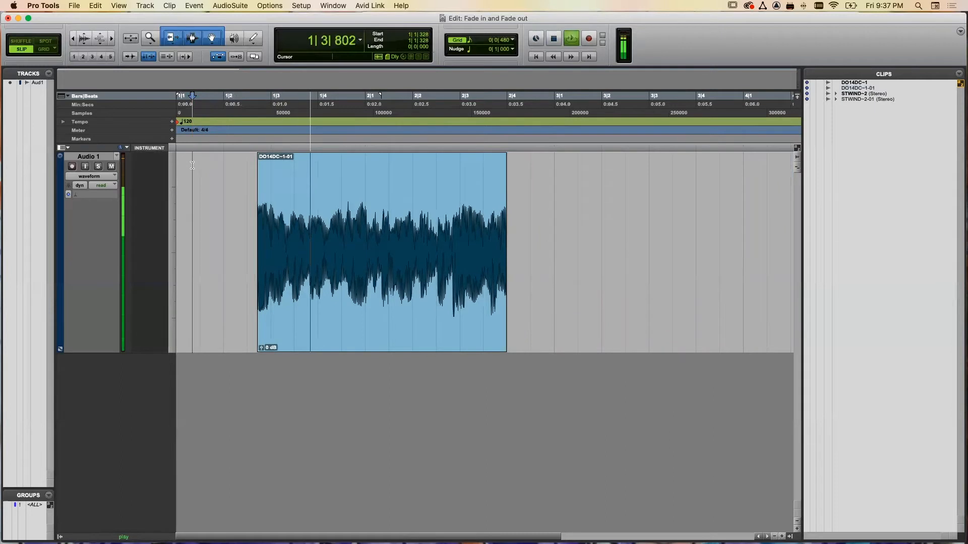
key("space")
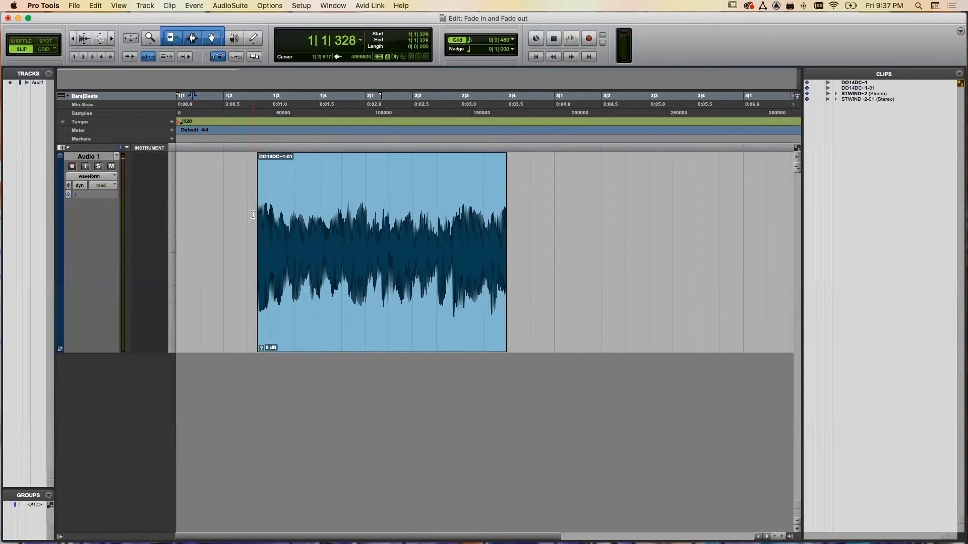
- Extend the clip's start back to about 1|2|688 and audition it from 1|2|054
left_click(254, 215)
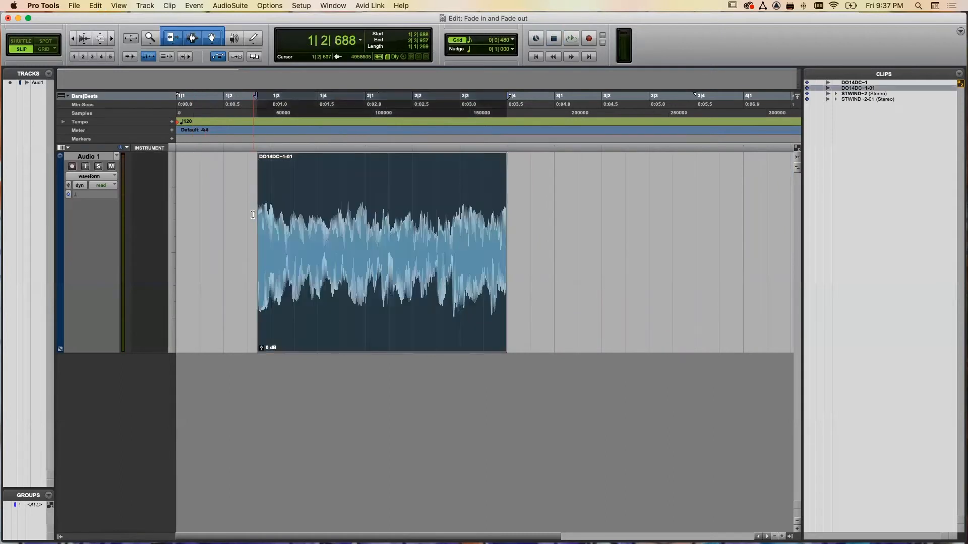
left_click(226, 186)
key("space")
key("space")
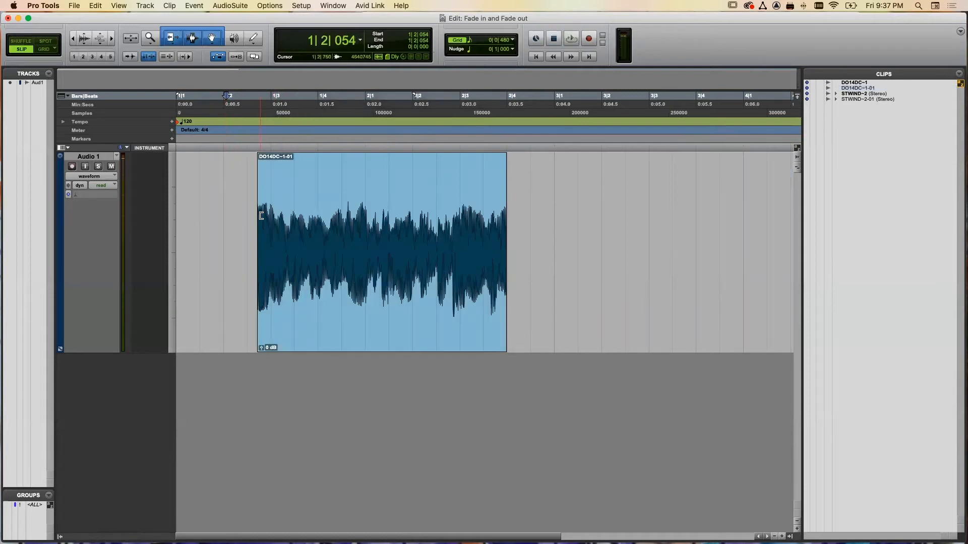
- Trim the clip's start at waveform level to about 1|2|689, away from a zero crossing
key("super+]")
key("super+]")
key("super+]")
key("super+]")
scroll(259, 217, "right", 10)
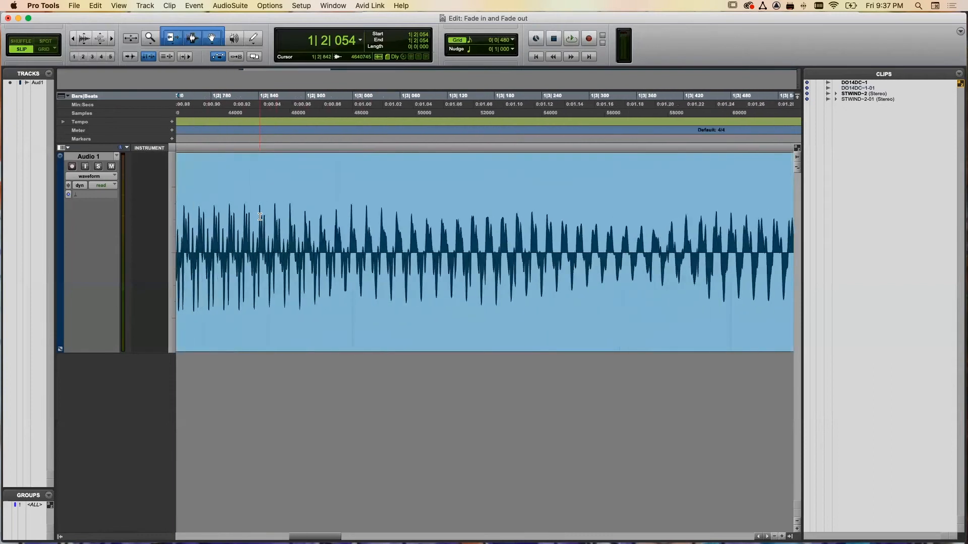
scroll(260, 217, "left", 2)
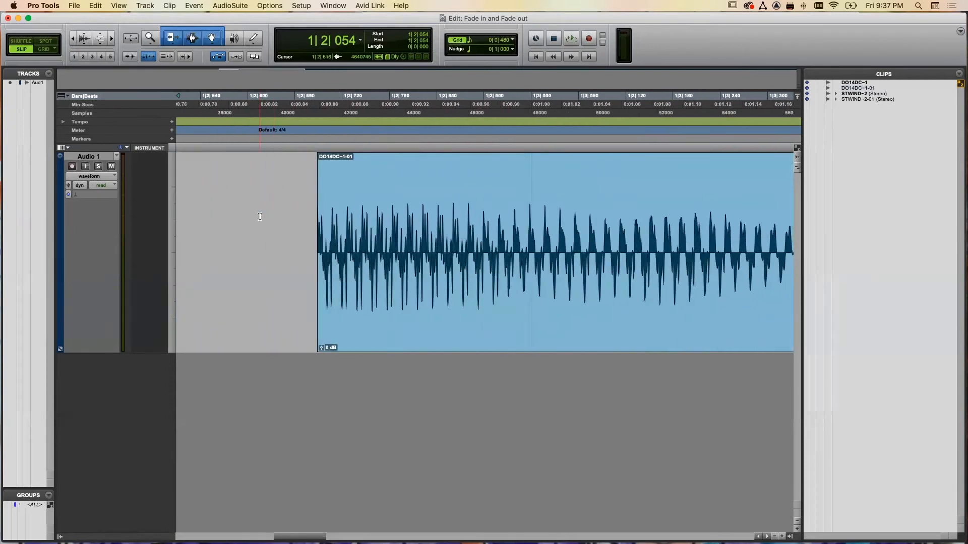
key("super+]")
key("super+]")
key("super+]")
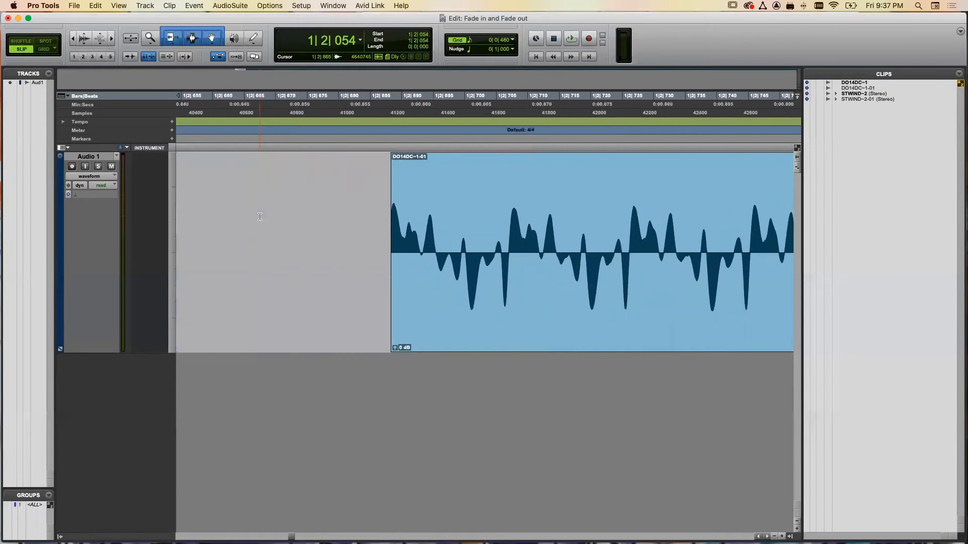
scroll(260, 217, "left", 1)
key("super+]")
key("super+]")
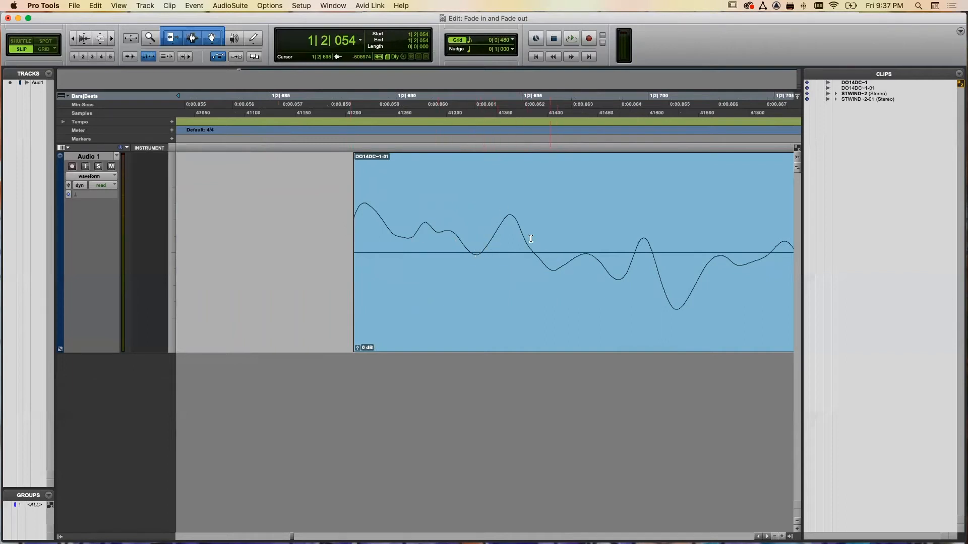
mouse_move(356, 241)
left_mouse_down()
mouse_move(429, 242)
mouse_move(297, 250)
mouse_move(369, 254)
mouse_move(355, 254)
left_mouse_up()
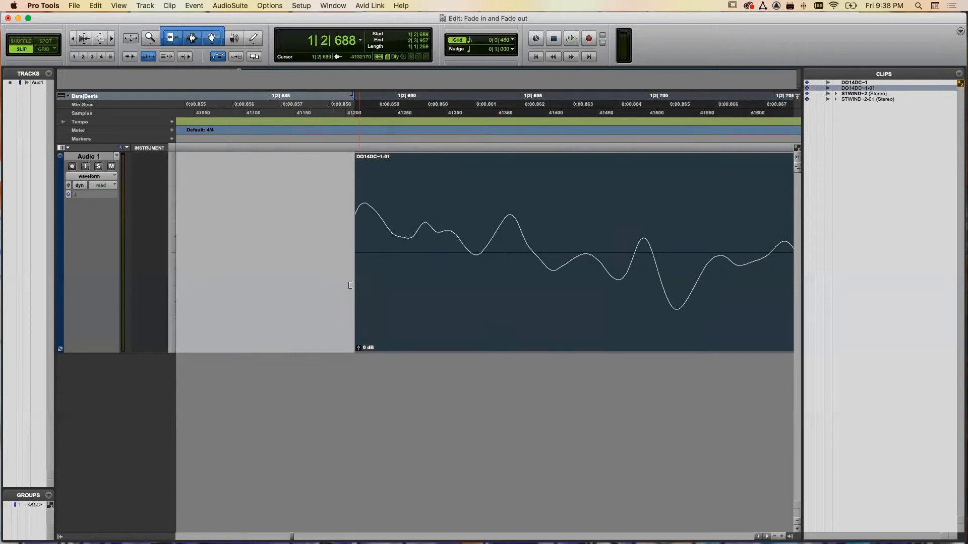
left_click_drag(355, 284, 381, 288)
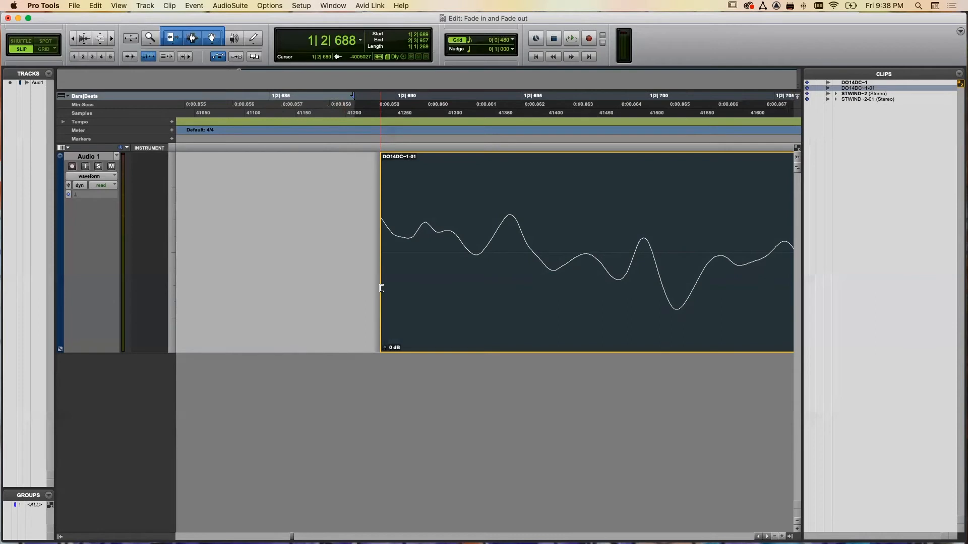
left_click_drag(381, 288, 381, 288)
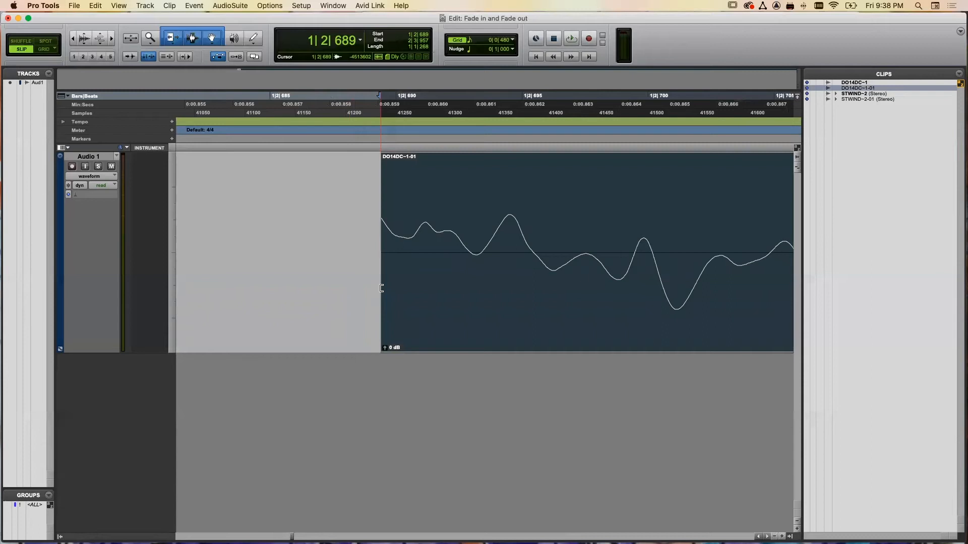
- Select the range from 1|2|607 to 1|2|791 across the clip's start and open the Fade In settings for it
key("super+[")
key("super+[")
key("super+[")
key("super+[")
key("super+[")
key("super+[")
key("super+[")
key("super+[")
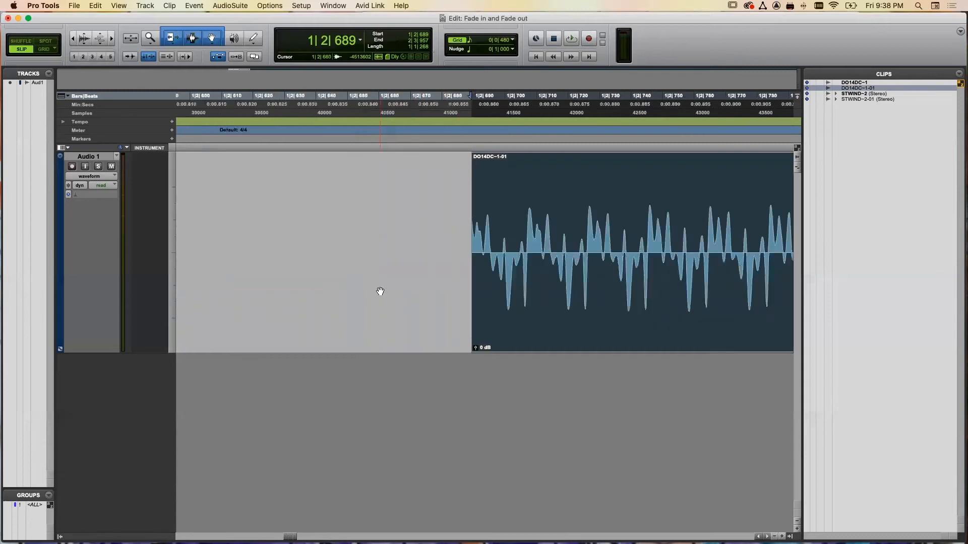
key("super+[")
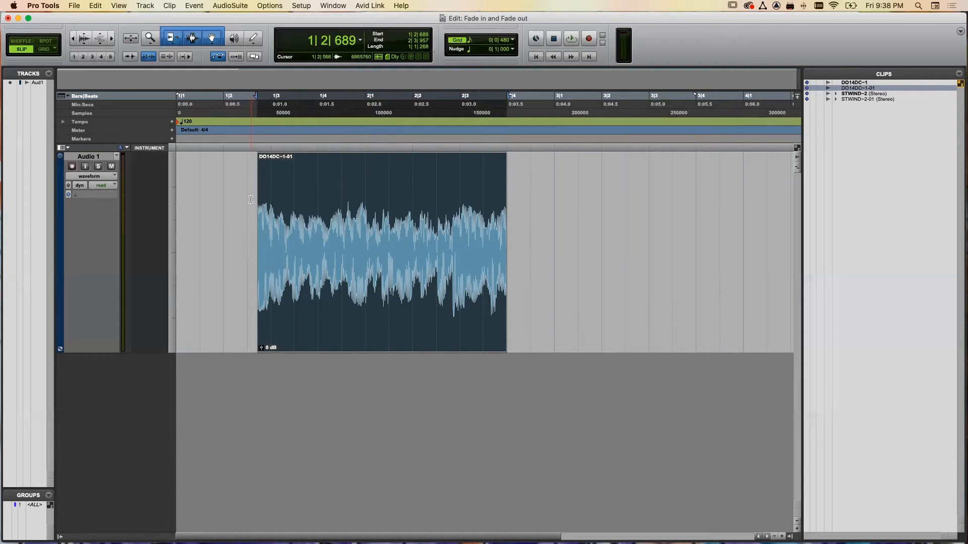
left_click_drag(251, 200, 262, 198)
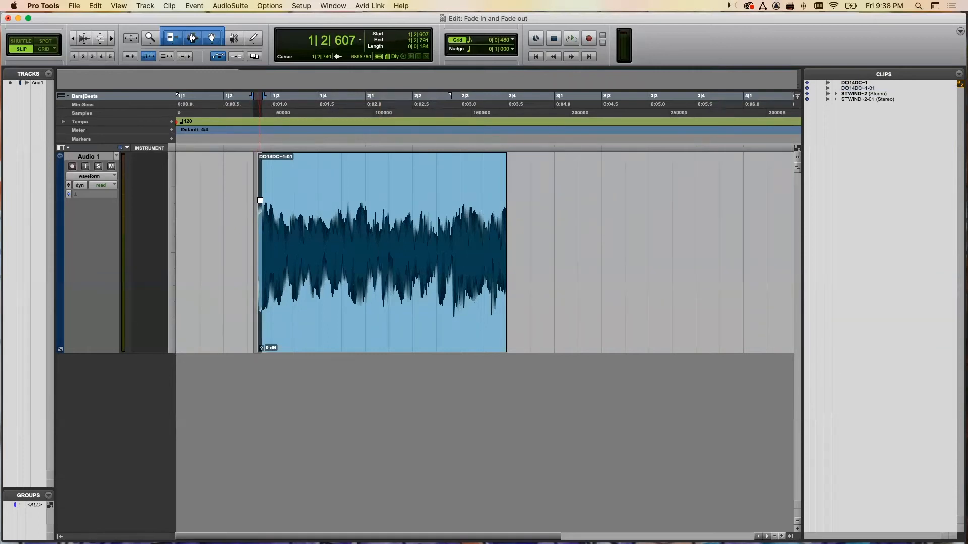
left_click(96, 6)
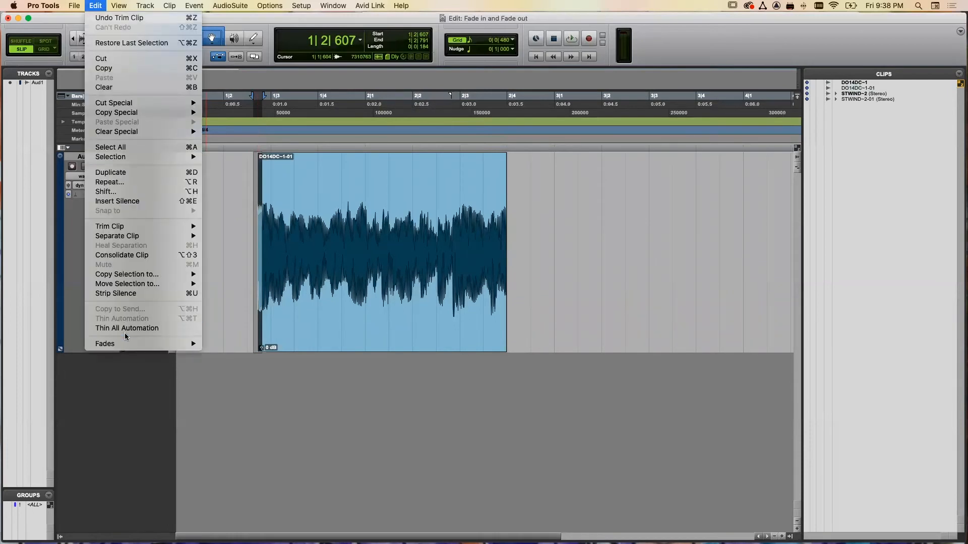
mouse_move(126, 347)
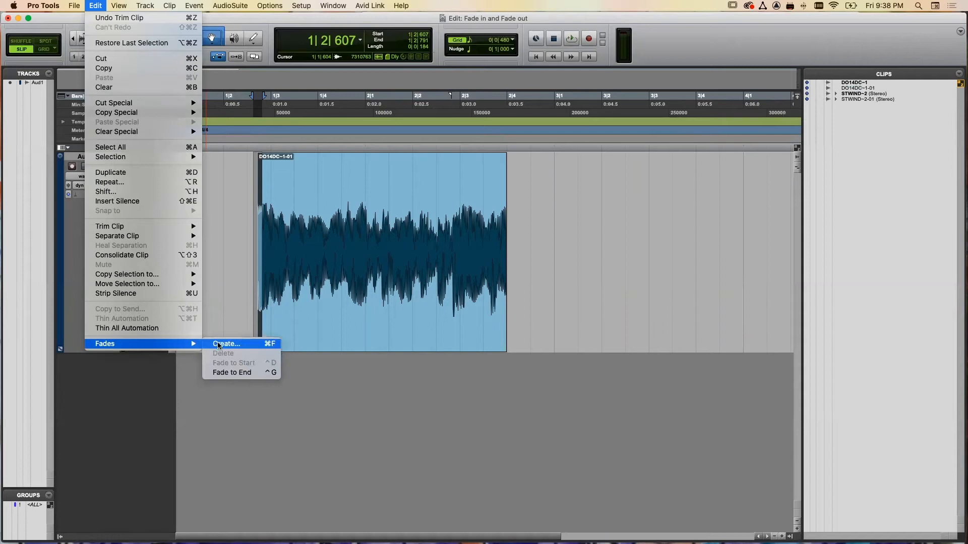
left_click(259, 344)
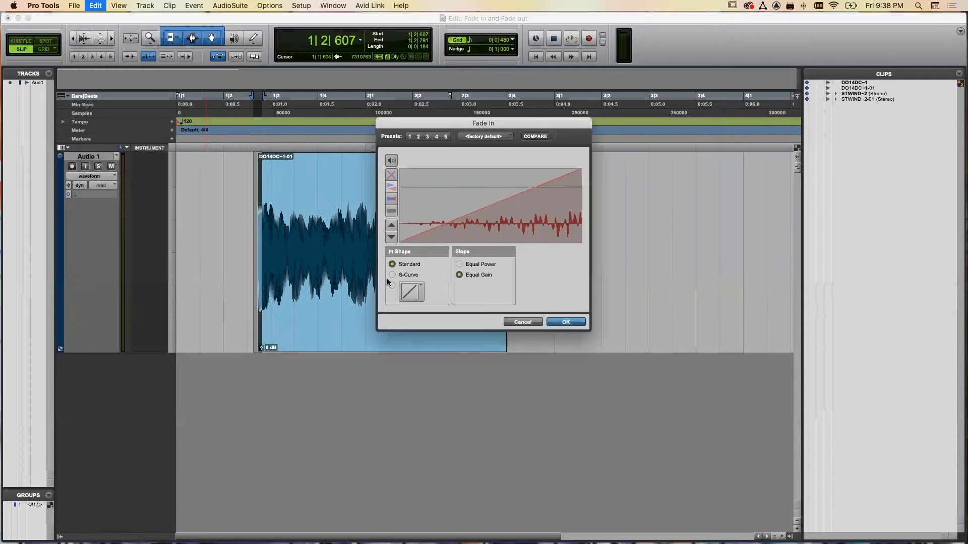
left_click_drag(496, 125, 485, 121)
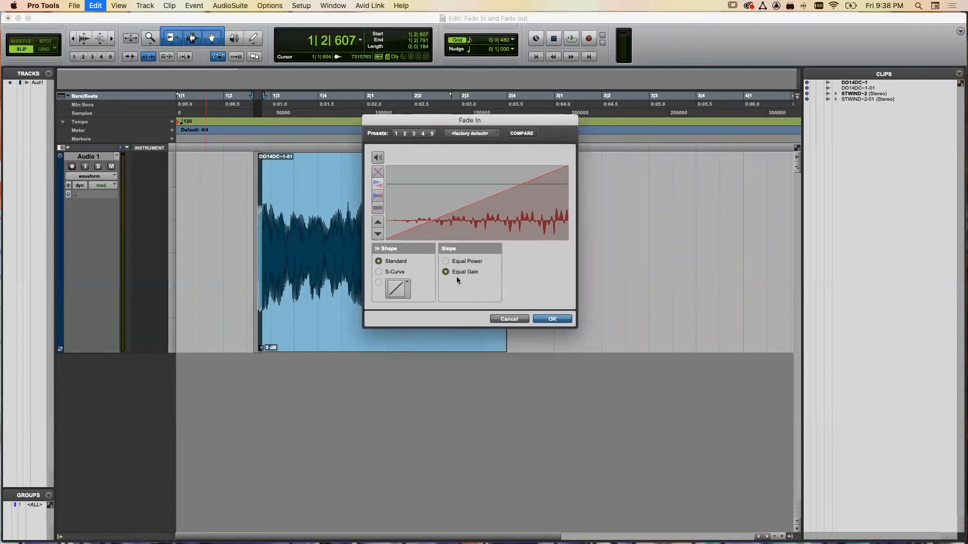
- Compare the Equal Power and Equal Gain slopes, keep Equal Gain, shape the fade-in curve to rise steeply at its beginning, and apply it
left_click(445, 261)
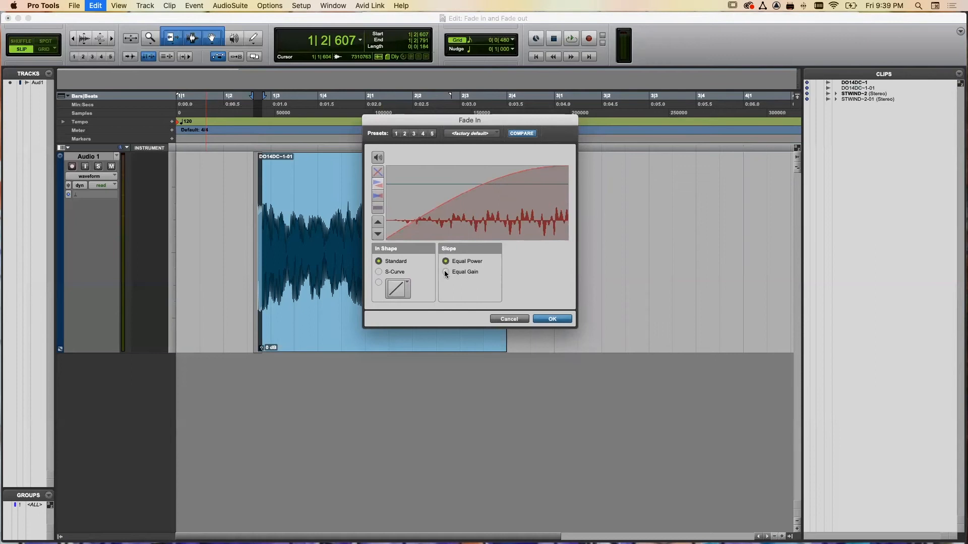
left_click(445, 271)
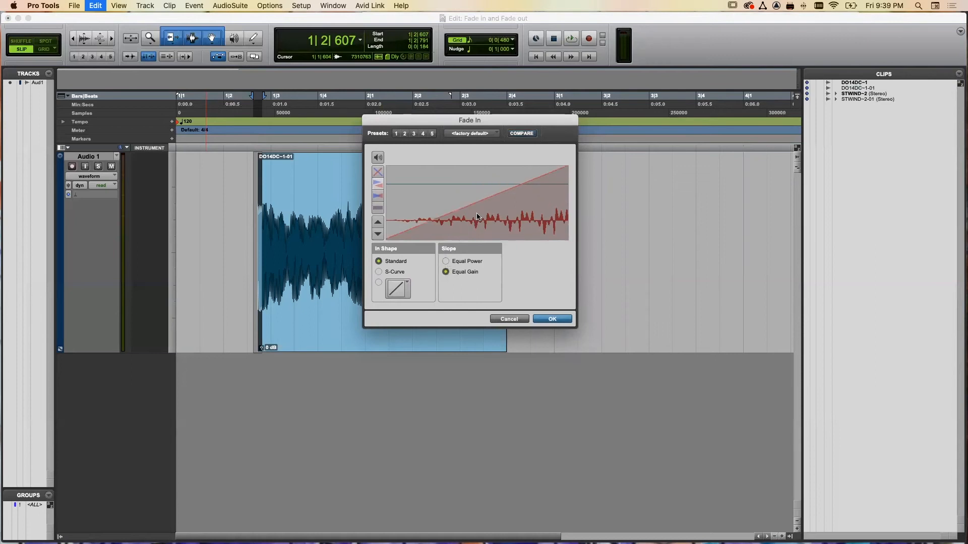
left_click_drag(482, 199, 438, 187)
left_click_drag(415, 183, 406, 182)
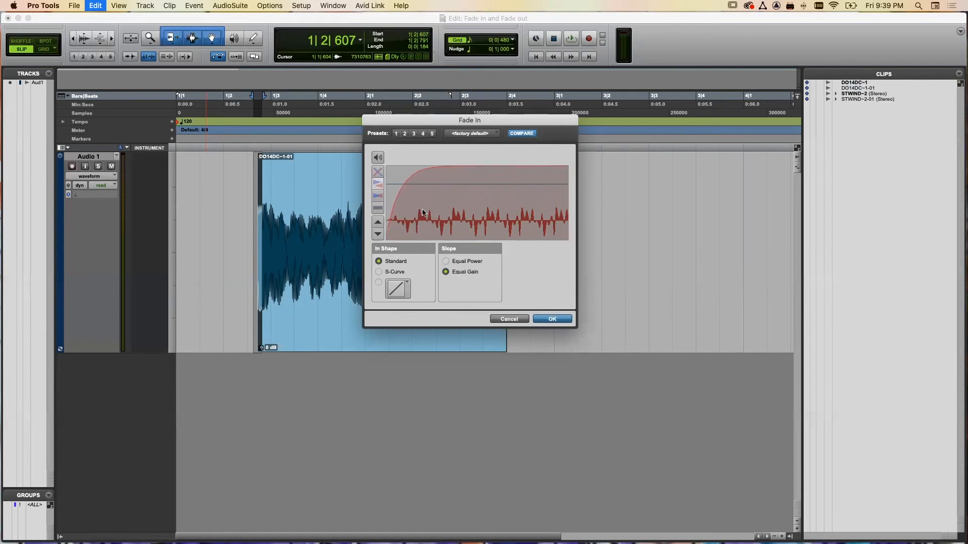
left_click(551, 319)
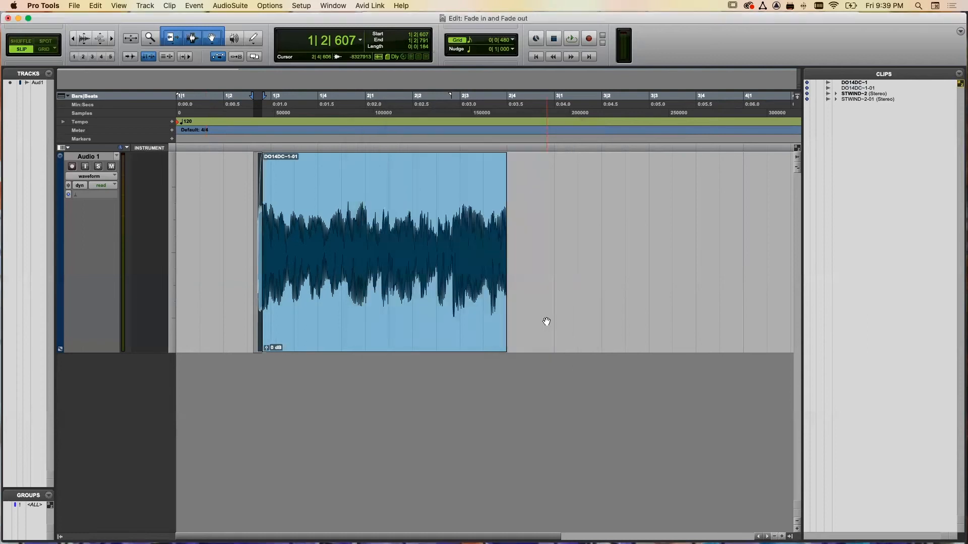
- Create an Equal Gain fade-out across the clip's end from 2|3|845 to 3|1|225, with a Standard curve that drops steeply near its end
left_click_drag(514, 232, 500, 226)
left_click_drag(566, 223, 499, 226)
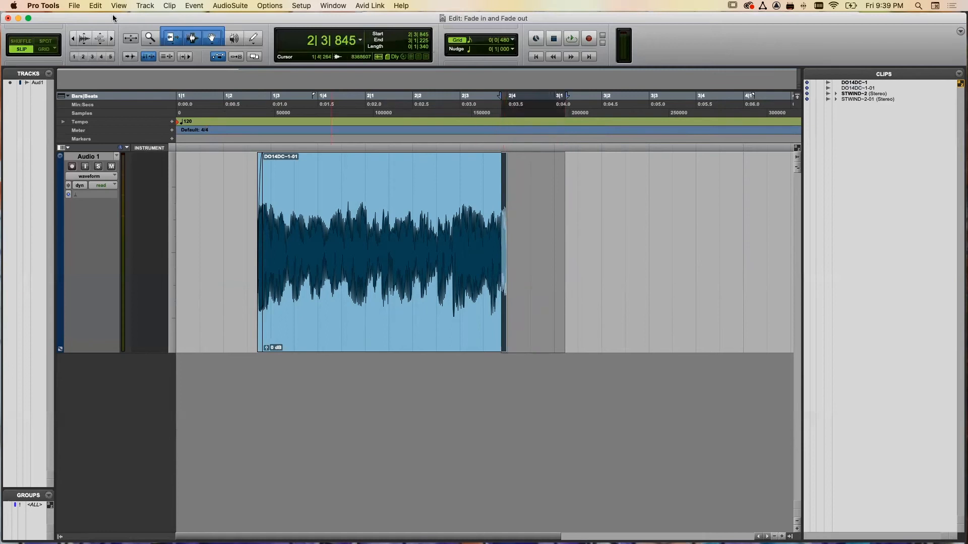
left_click(100, 6)
mouse_move(144, 346)
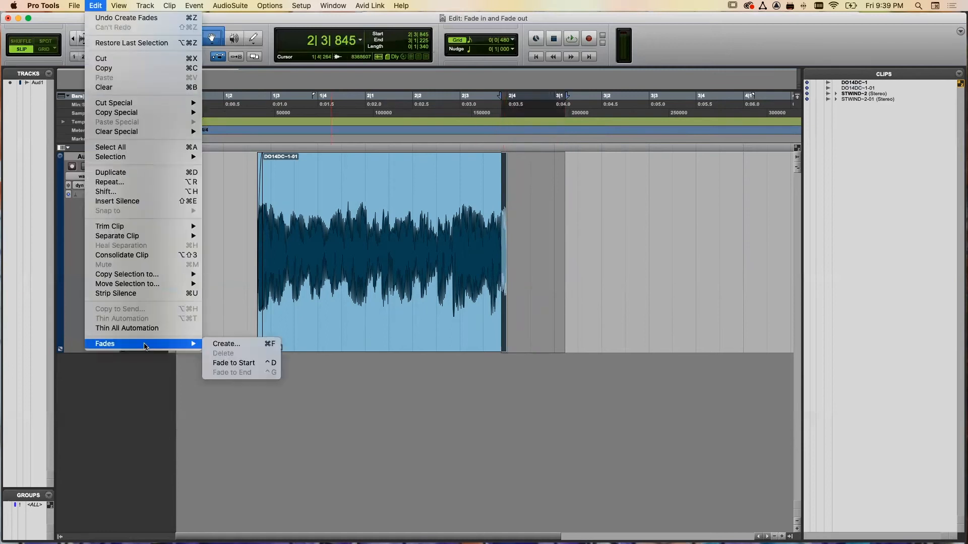
left_click(235, 345)
left_click_drag(475, 200, 540, 176)
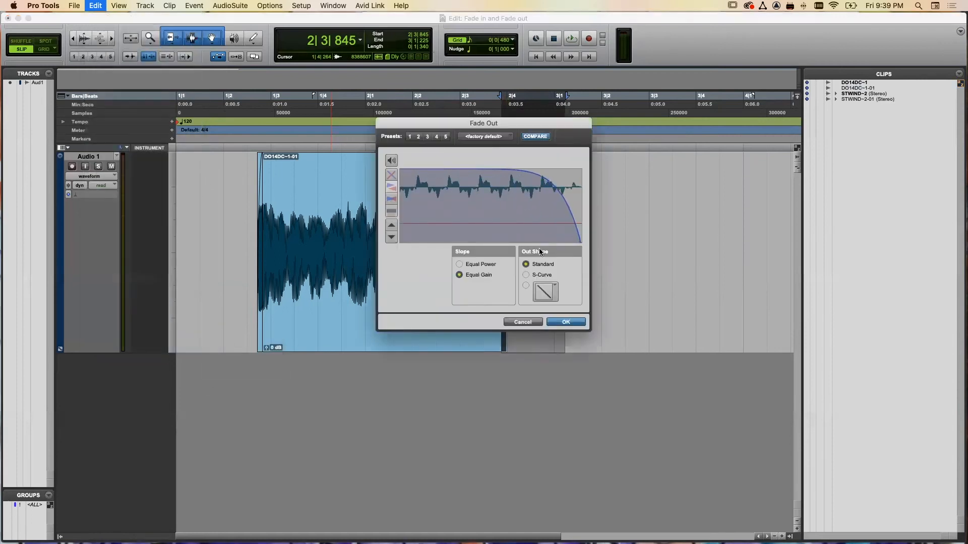
left_click(564, 321)
- Select the range from 1|1|492 to 3|1|543 around the whole clip and audition it with both fades
left_click_drag(580, 227, 200, 224)
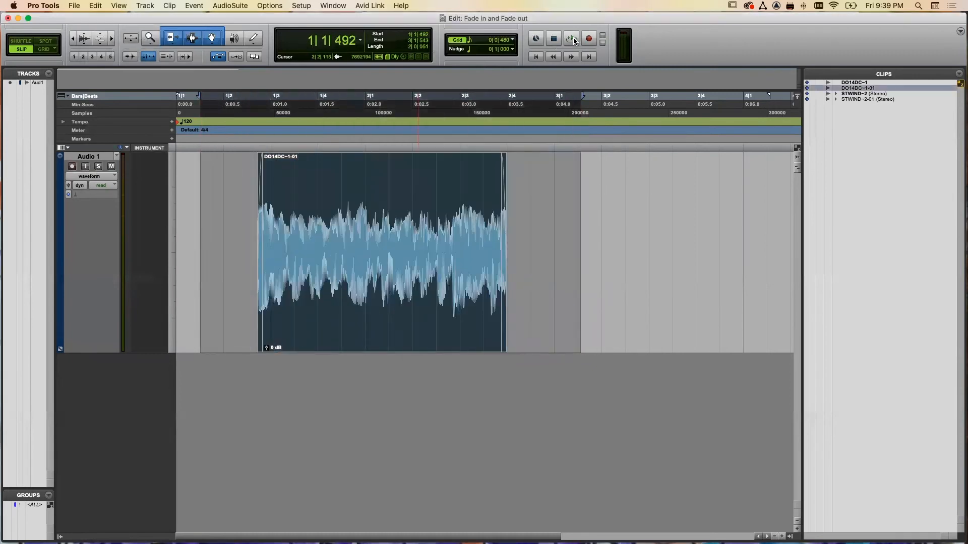
left_click(573, 40)
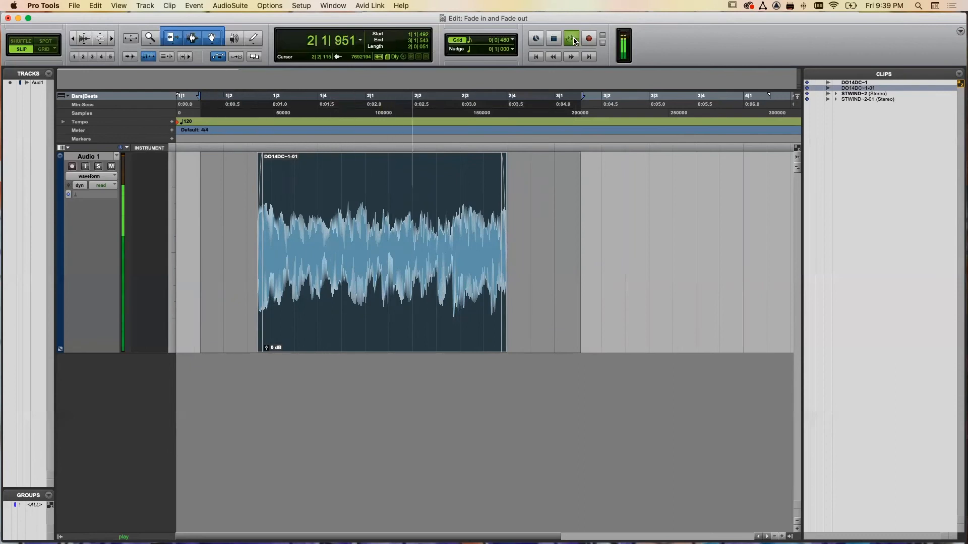
left_click(555, 39)
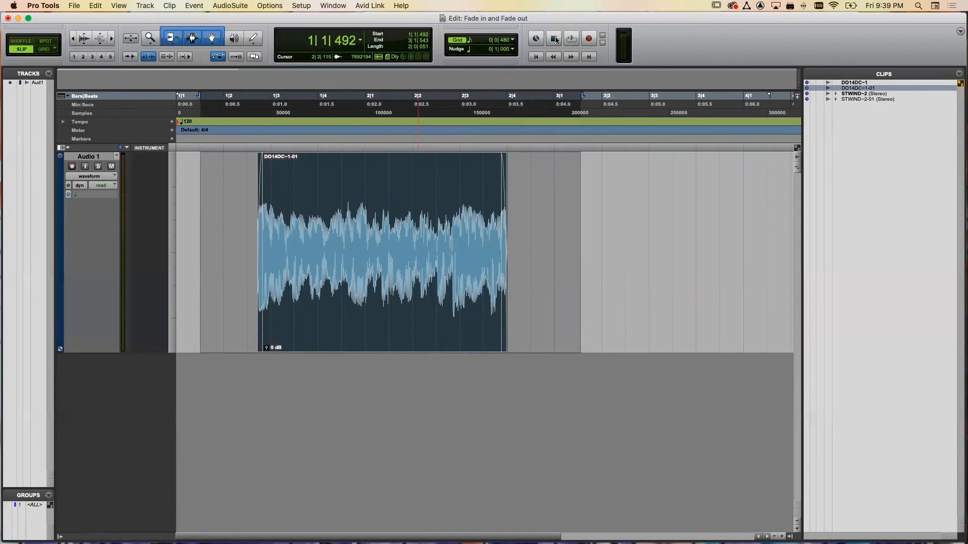
- Show the volume automation line of the Audio 1 track, and return the track to waveform view
left_click(108, 177)
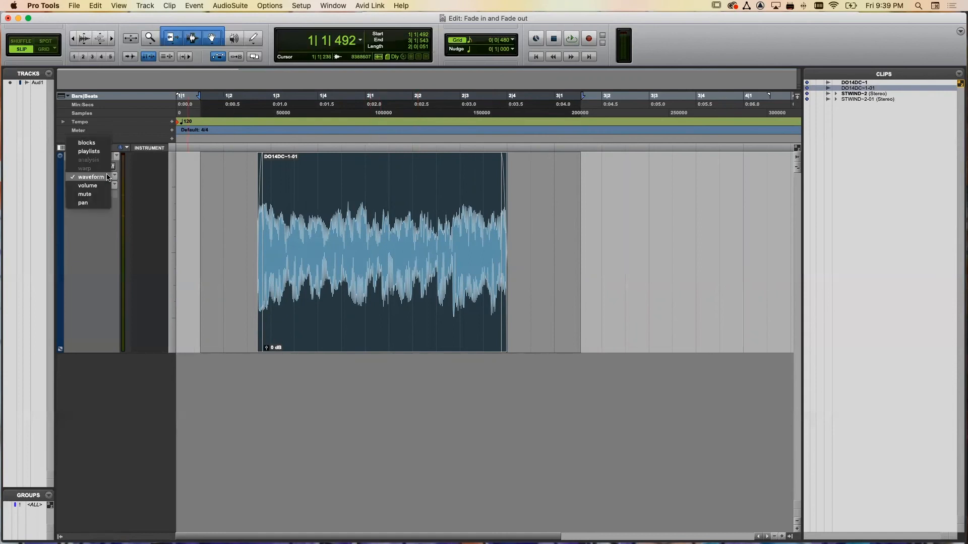
left_click(89, 186)
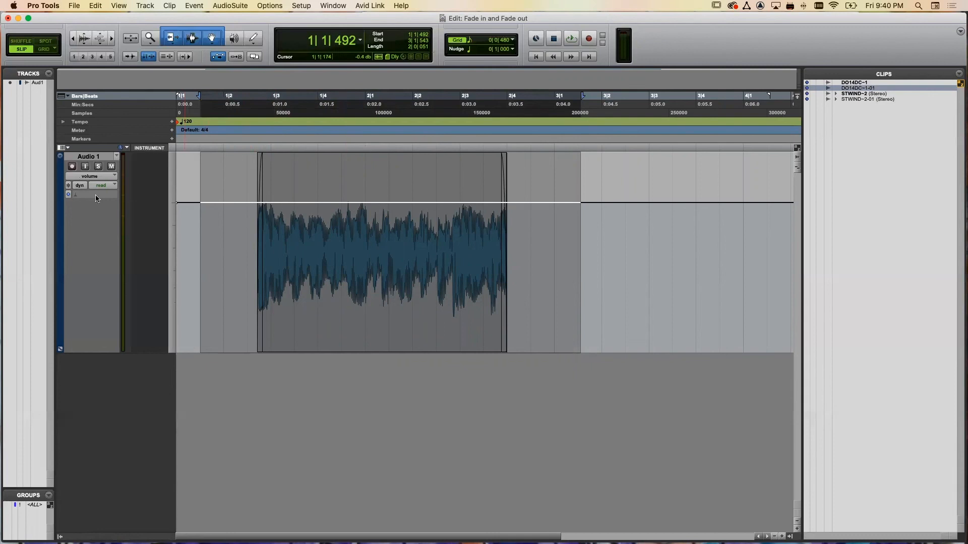
left_click(89, 176)
left_click(86, 165)
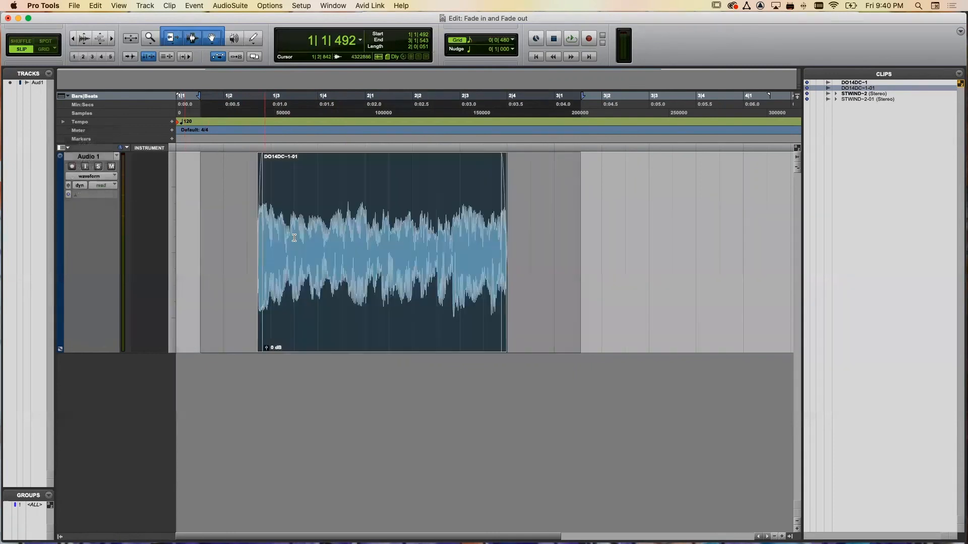
- Place two copies of the faded clip further along the track, starting at about 3|1|267 and 4|4|121
left_click(602, 198)
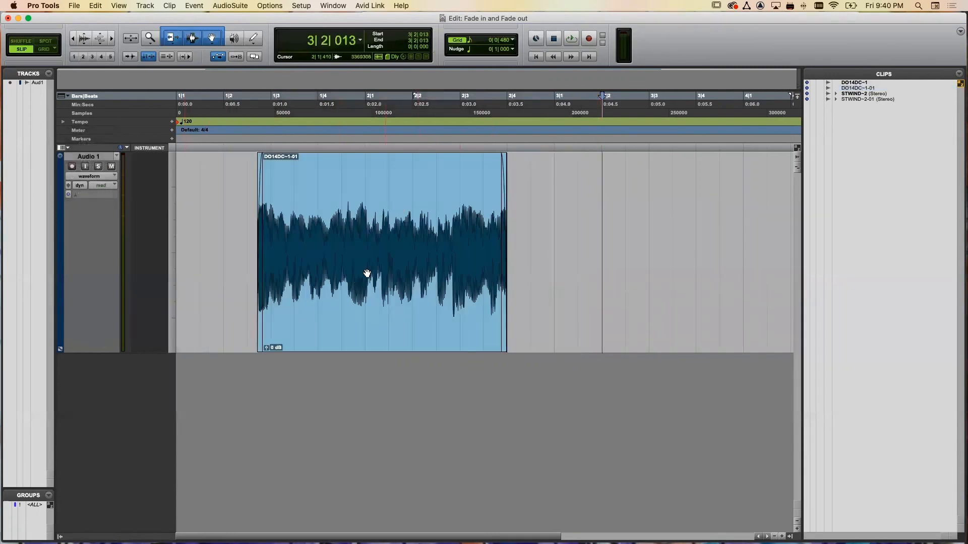
left_click(371, 336)
left_click_drag(354, 332, 663, 319)
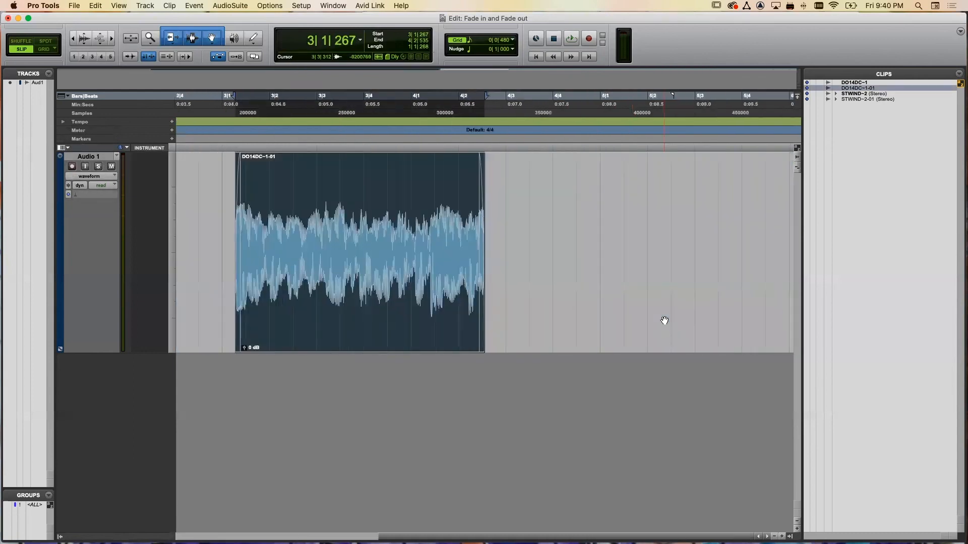
left_click_drag(397, 326, 515, 312)
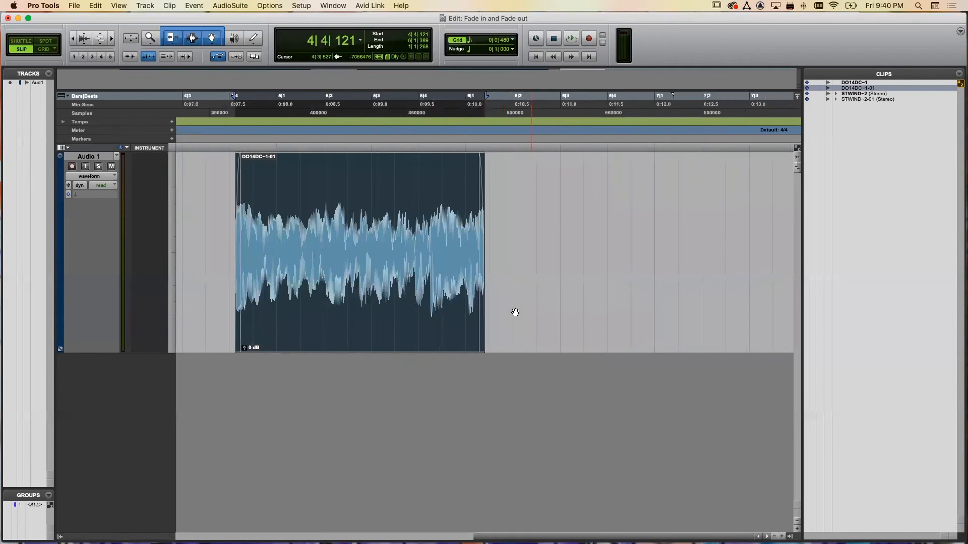
scroll(515, 312, "left", 1)
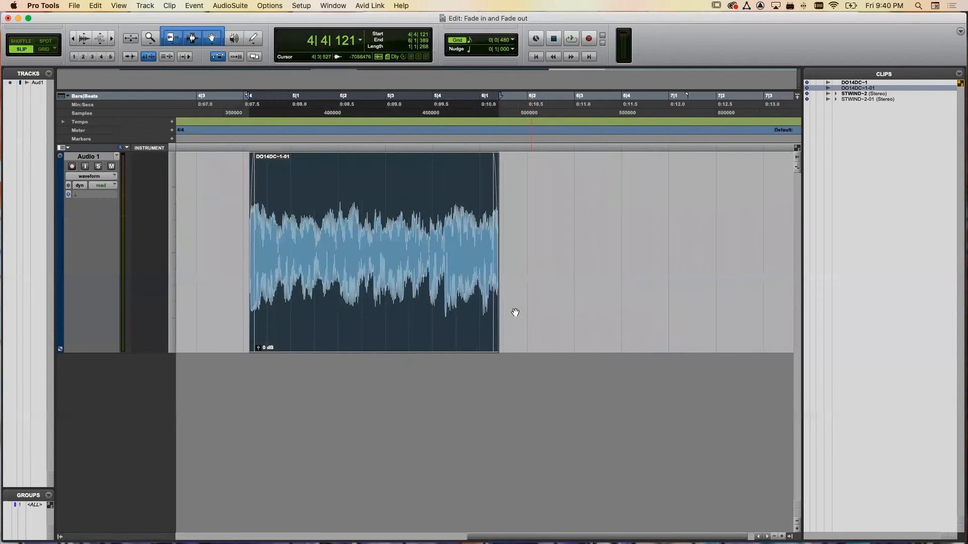
scroll(362, 270, "left", 5)
scroll(362, 269, "down", 4)
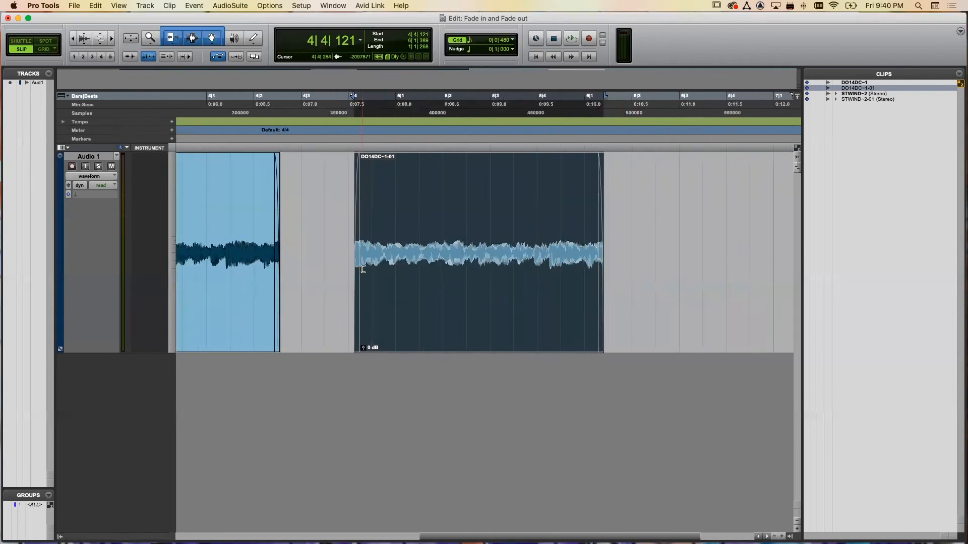
scroll(362, 270, "down", 5)
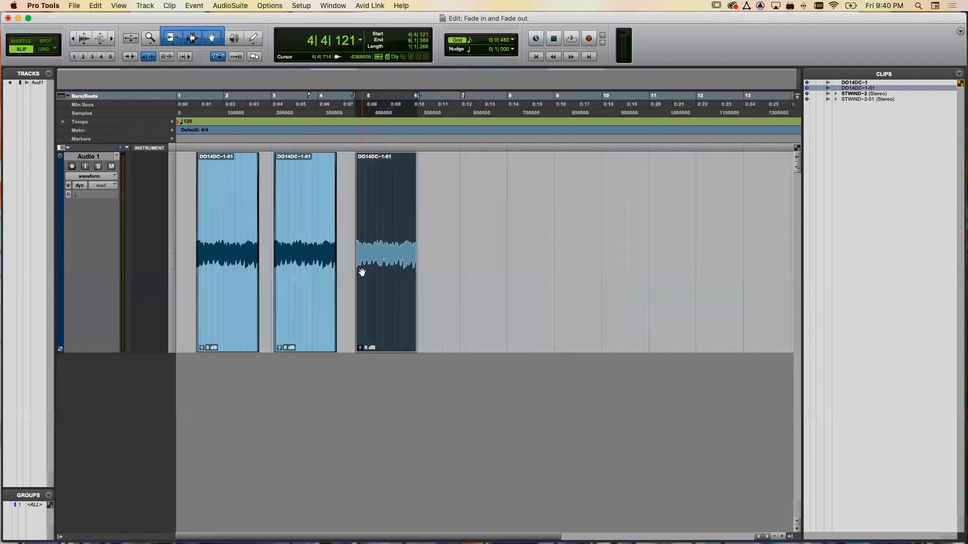
- Show the track's volume automation and draw a descending curve with the Pencil tool from the first clip's start to just past the third clip
left_click(82, 179)
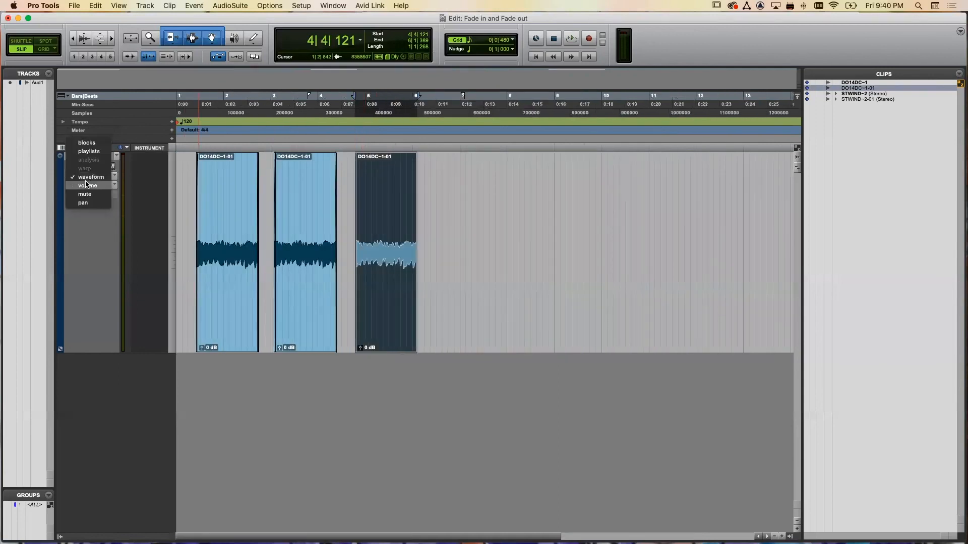
left_click(85, 185)
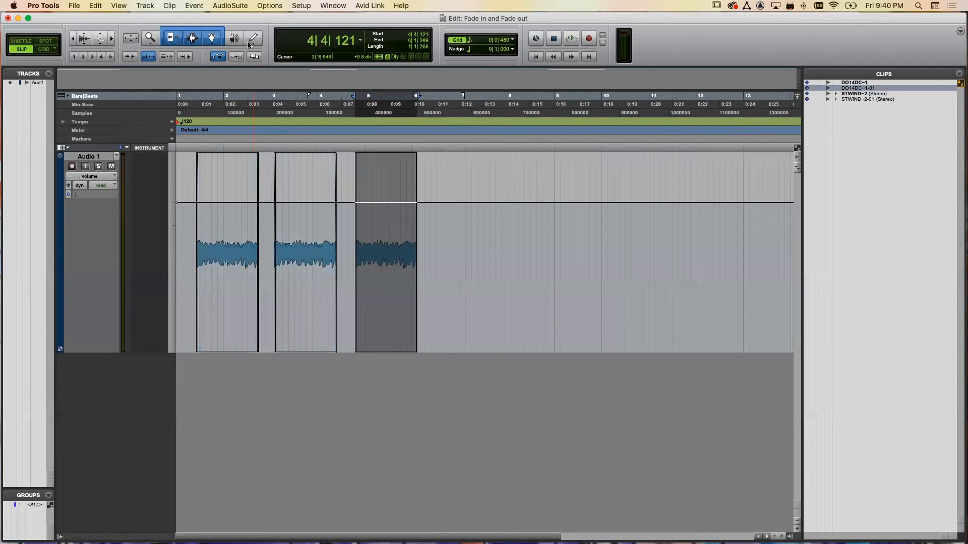
left_click(250, 43)
mouse_move(198, 203)
left_mouse_down()
mouse_move(355, 244)
mouse_move(434, 293)
left_mouse_up()
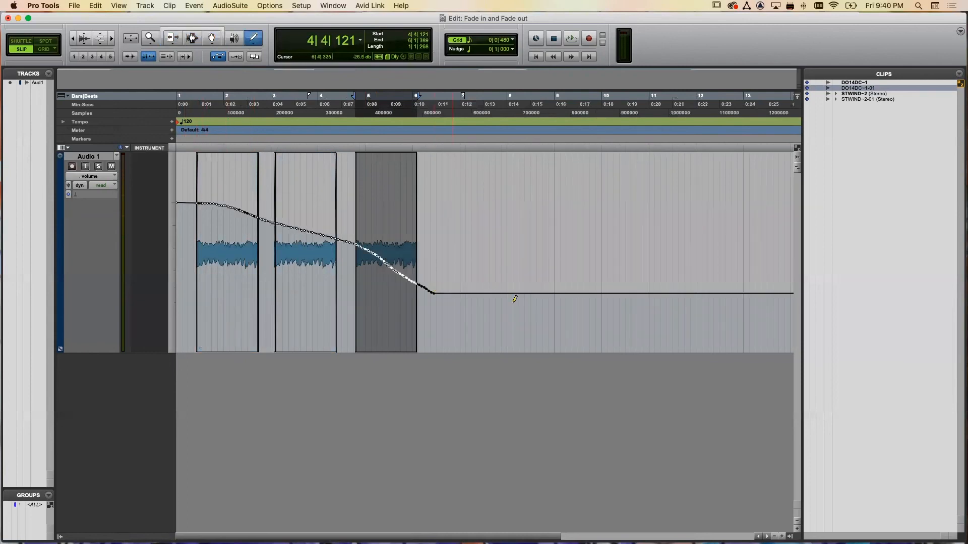